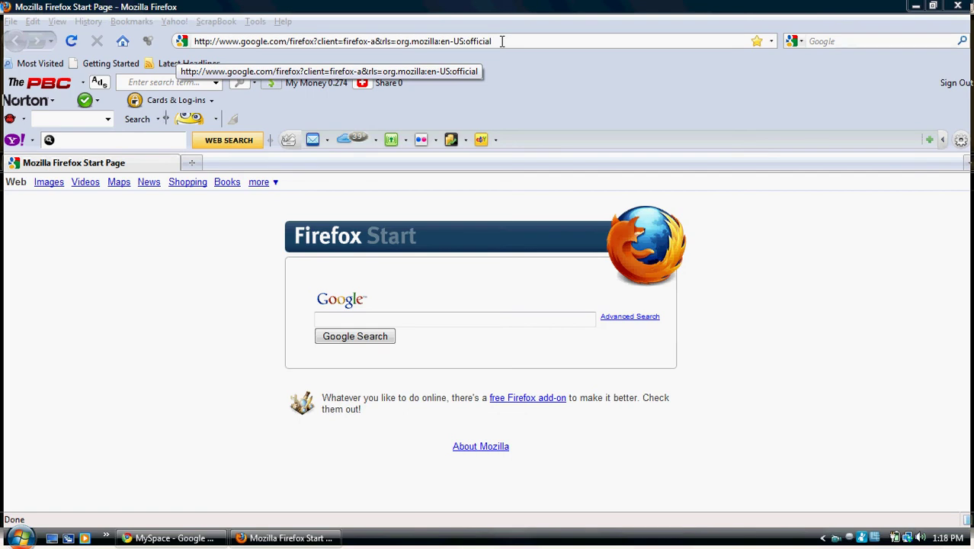
Enter mozilla.com in the address bar to load the Mozilla home page.
{"action": "left_click", "coordinate": [503, 41]}
{"action": "type", "text": "moz"}
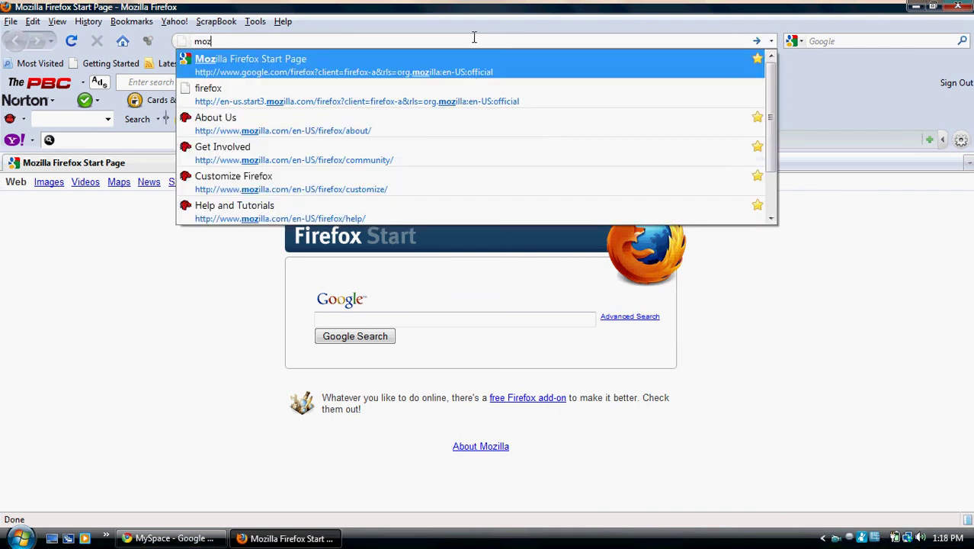
{"action": "type", "text": "illa."}
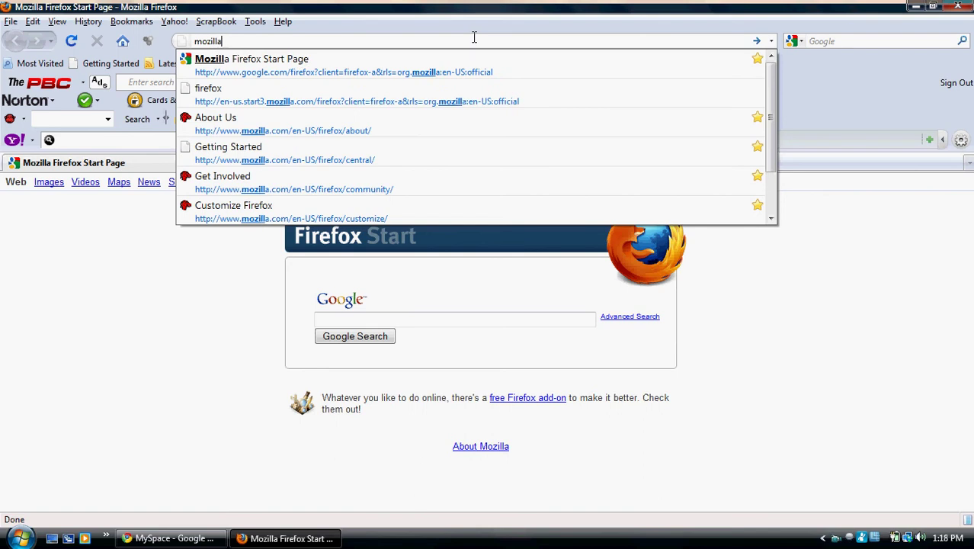
{"action": "type", "text": "com"}
{"action": "key", "text": "Return"}
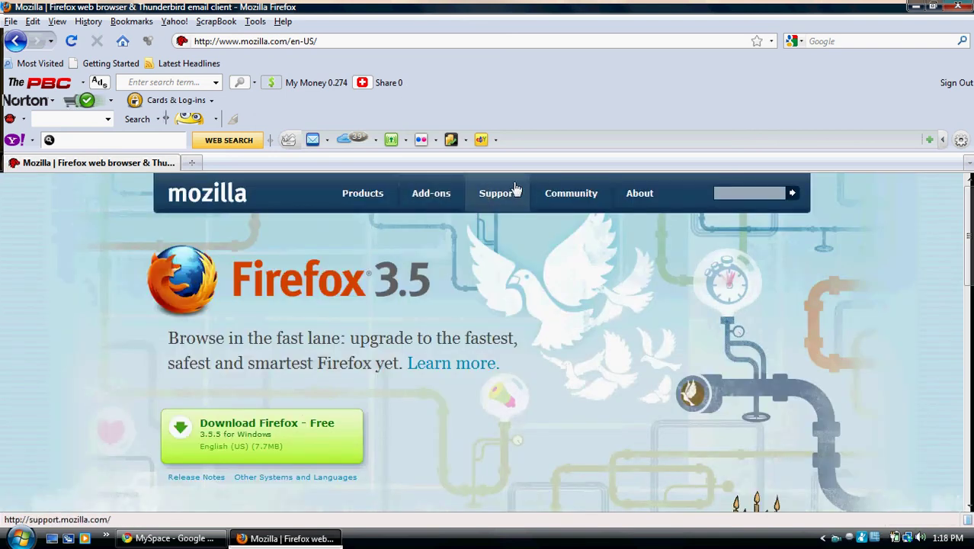
Follow the Add-ons link on mozilla.com to reach addons.mozilla.org/en-US/firefox.
{"action": "left_click", "coordinate": [415, 196]}
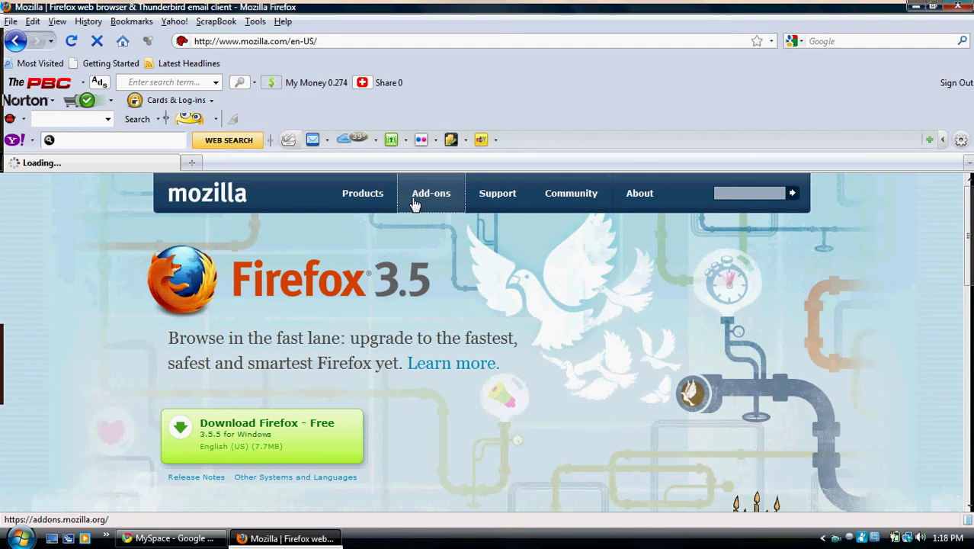
{"action": "mouse_move", "coordinate": [416, 204]}
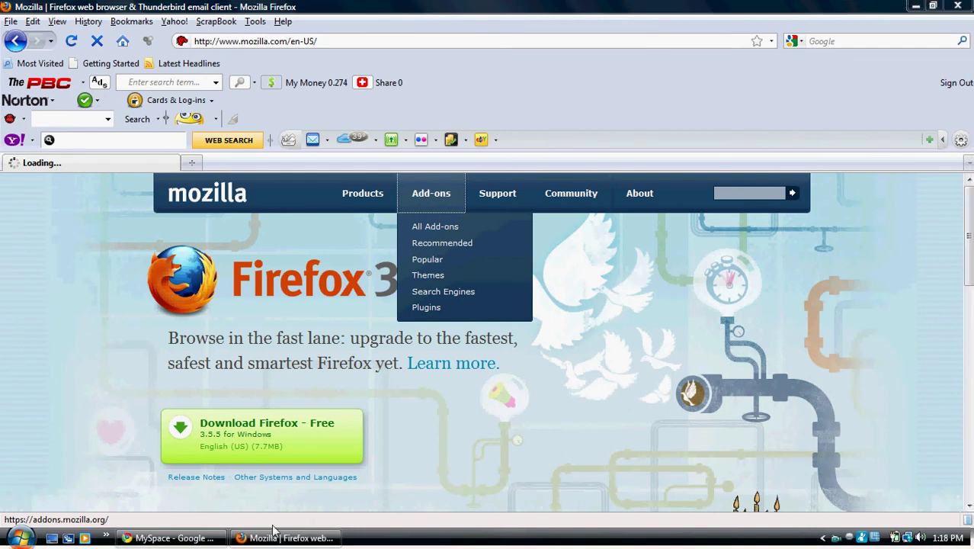
{"action": "left_click", "coordinate": [187, 539]}
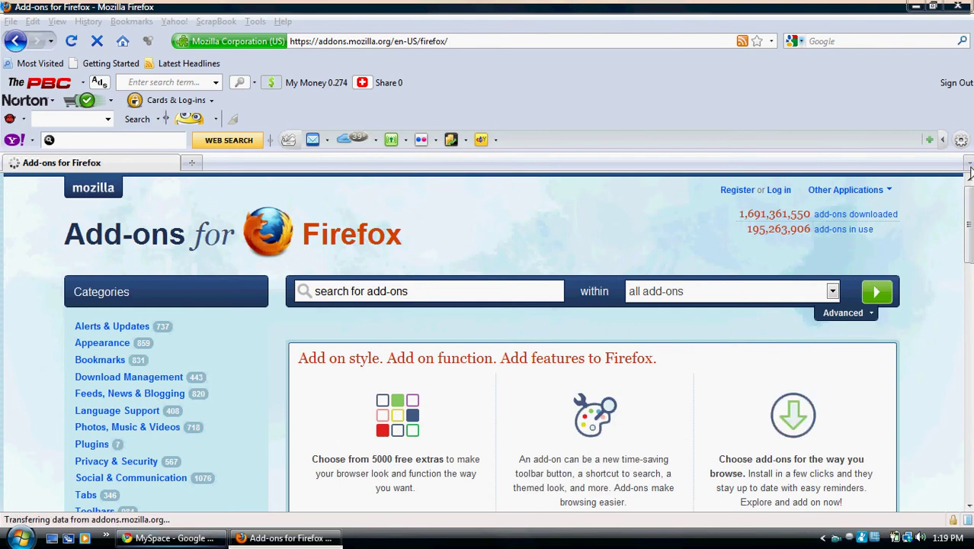
Open the Download Management add-on category.
{"action": "scroll", "coordinate": [969, 216], "scroll_direction": "down", "scroll_amount": 1}
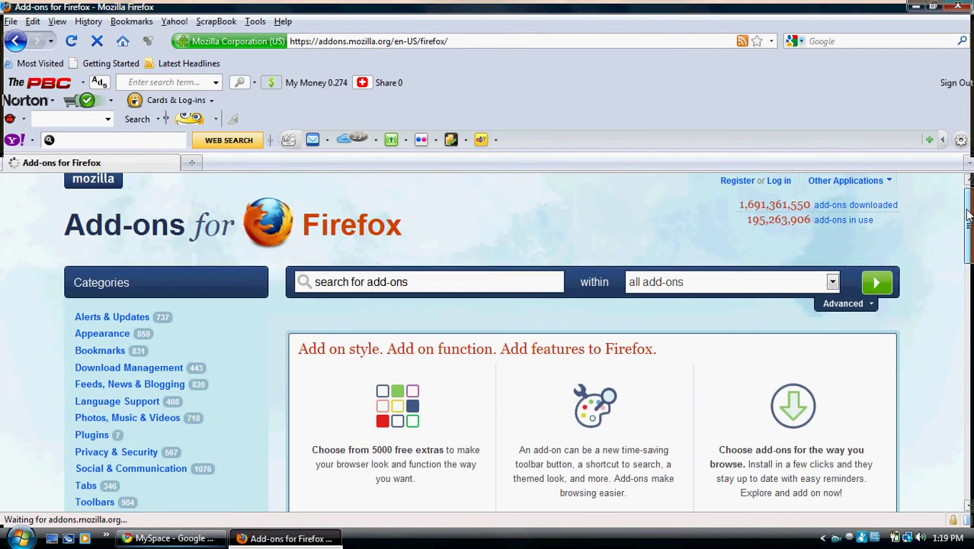
{"action": "left_click", "coordinate": [158, 361]}
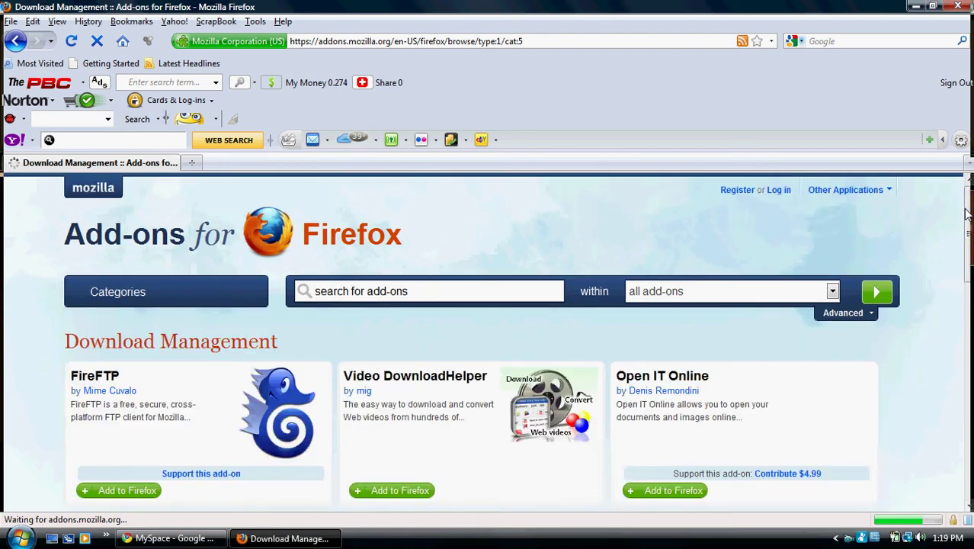
{"action": "left_click_drag", "start_coordinate": [966, 213], "coordinate": [944, 320]}
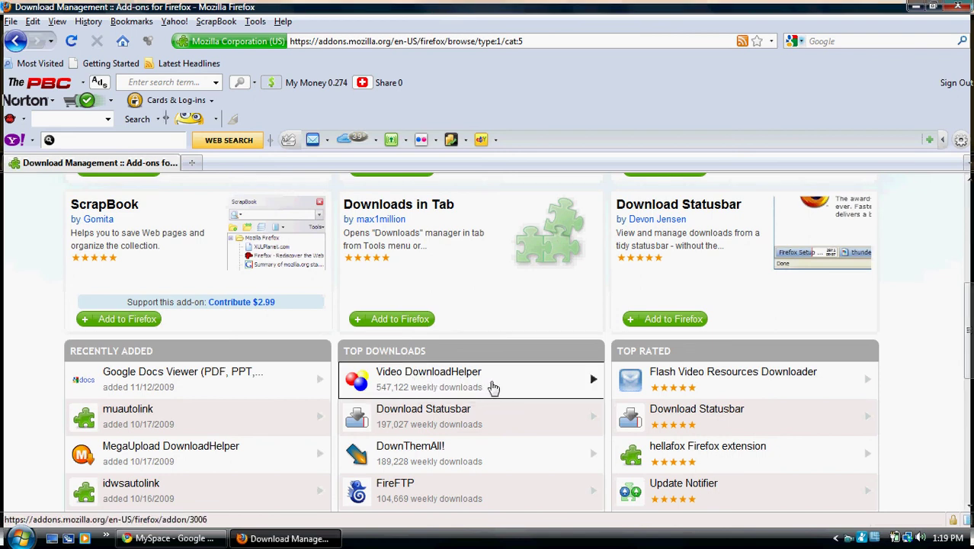
Open the Video DownloadHelper 4.6.5 add-on page and scroll through it.
{"action": "left_click", "coordinate": [594, 386]}
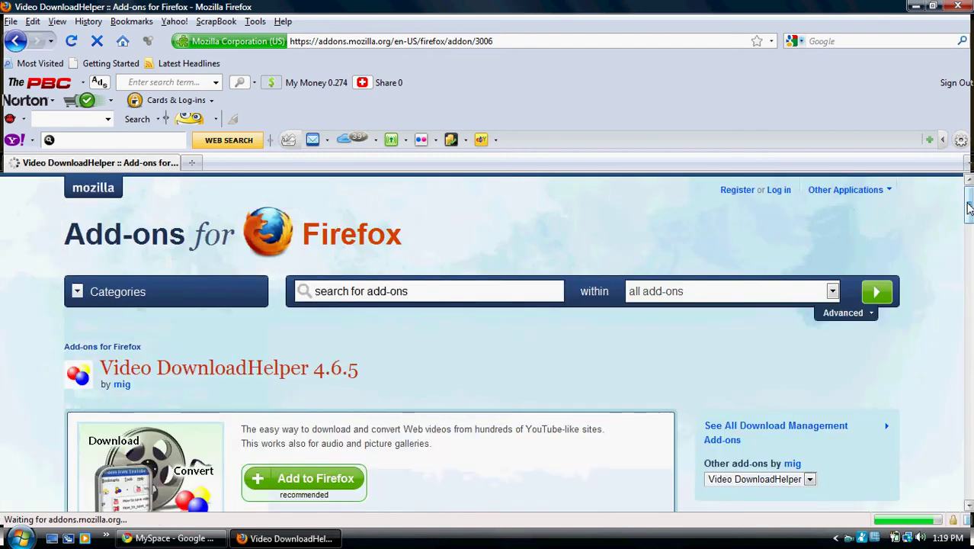
{"action": "scroll", "coordinate": [967, 210], "scroll_direction": "down", "scroll_amount": 2}
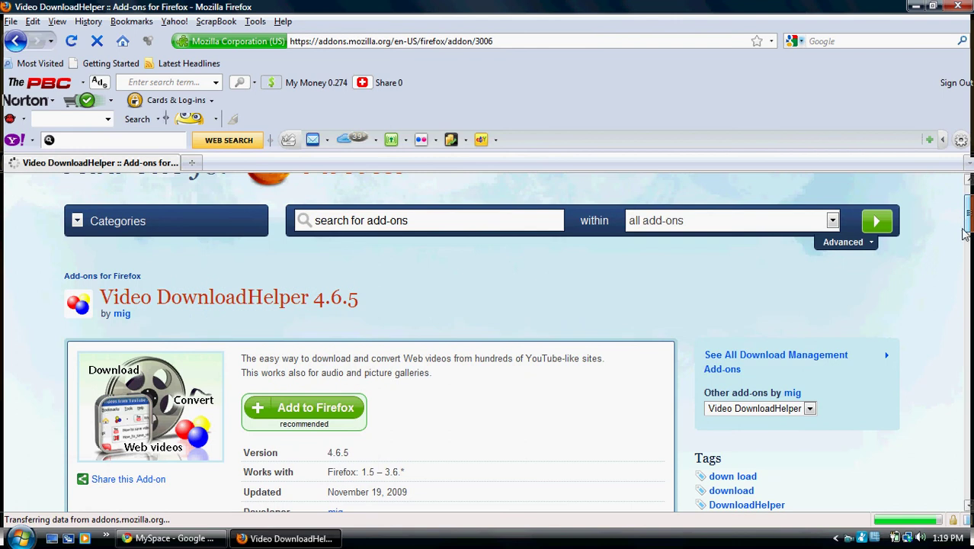
{"action": "scroll", "coordinate": [963, 248], "scroll_direction": "down", "scroll_amount": 8}
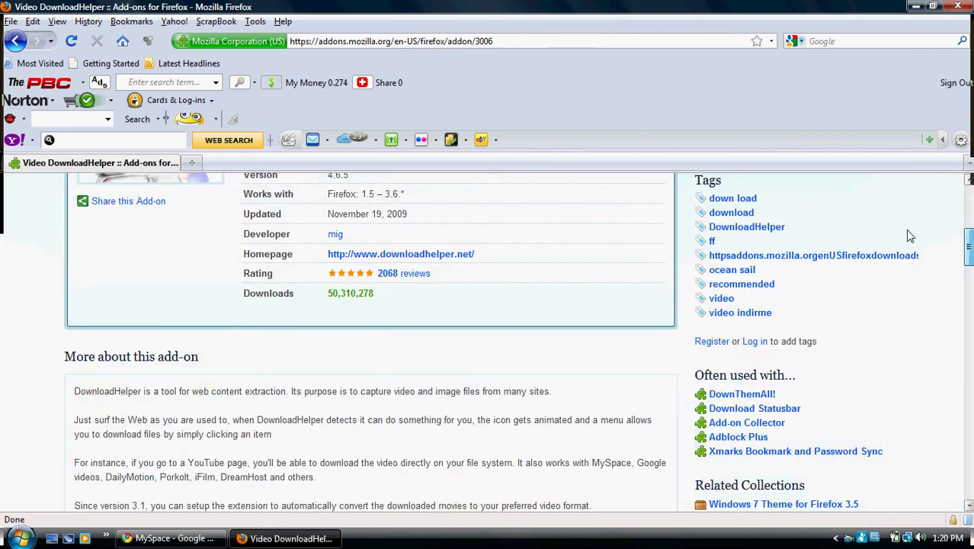
{"action": "left_click_drag", "start_coordinate": [970, 263], "coordinate": [970, 219]}
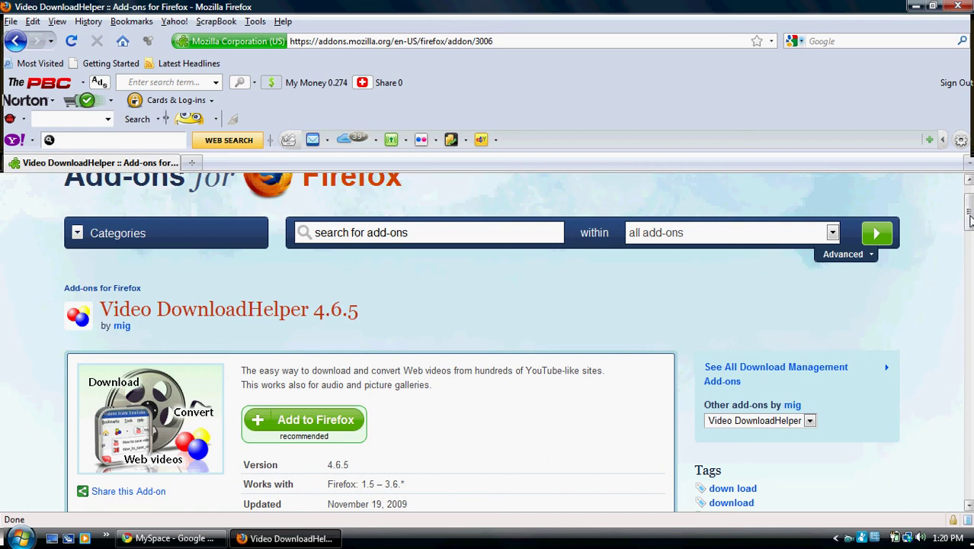
{"action": "left_click_drag", "start_coordinate": [971, 219], "coordinate": [971, 214]}
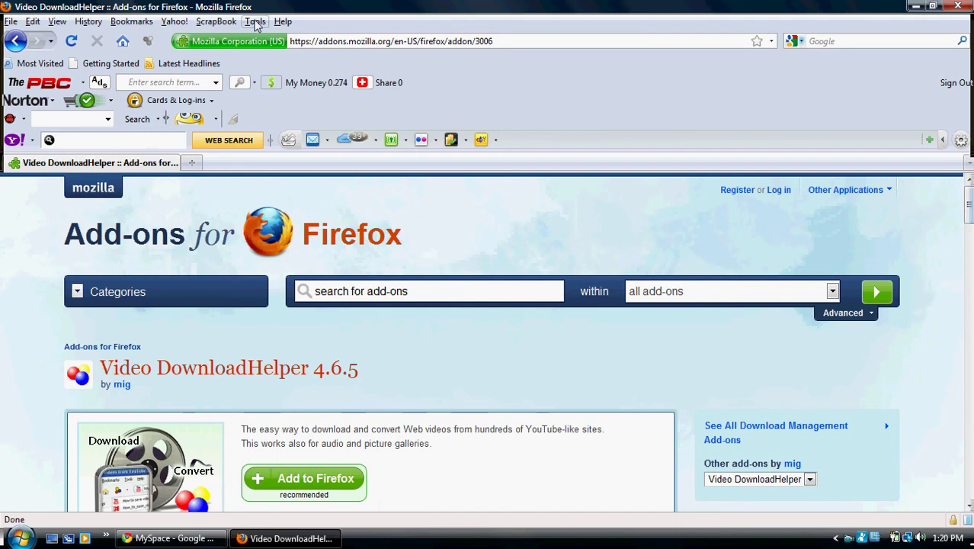
{"action": "left_click", "coordinate": [255, 23]}
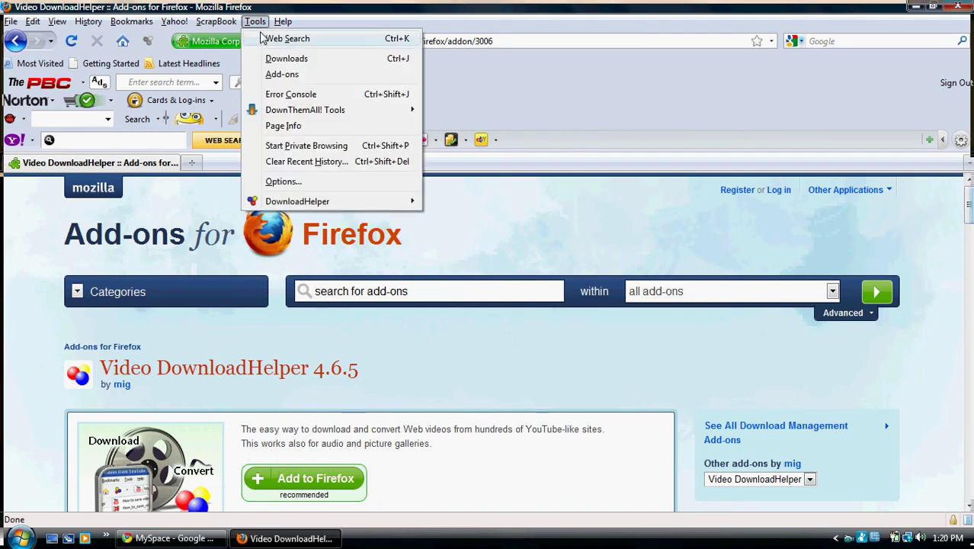
{"action": "left_click", "coordinate": [282, 74]}
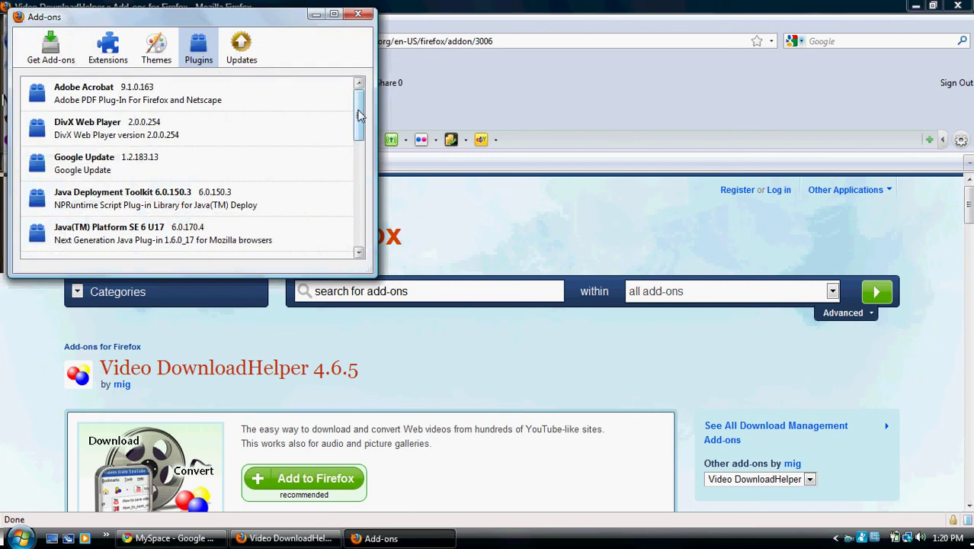
{"action": "mouse_move", "coordinate": [360, 114]}
{"action": "left_mouse_down"}
{"action": "mouse_move", "coordinate": [347, 234]}
{"action": "mouse_move", "coordinate": [360, 99]}
{"action": "left_mouse_up"}
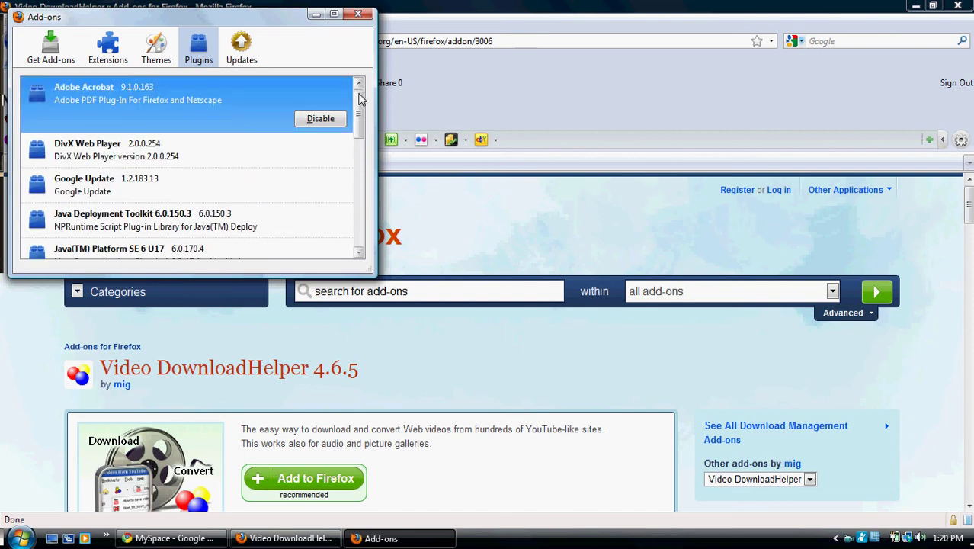
{"action": "left_click", "coordinate": [110, 45]}
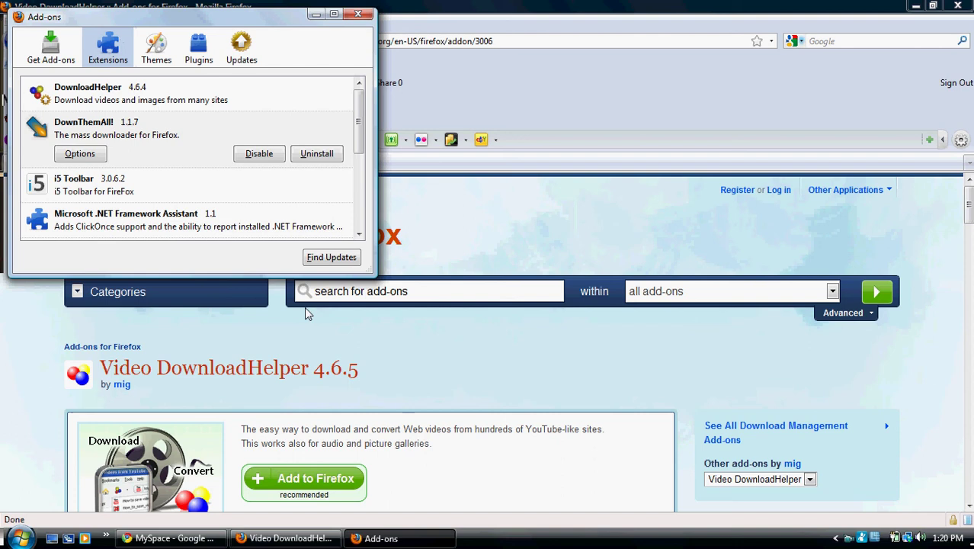
{"action": "left_click", "coordinate": [195, 92]}
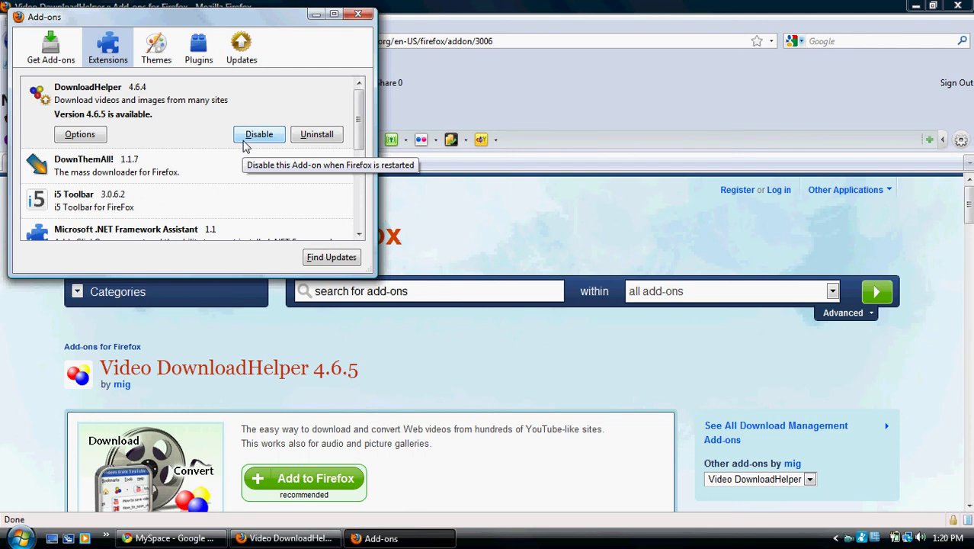
{"action": "left_click", "coordinate": [355, 16]}
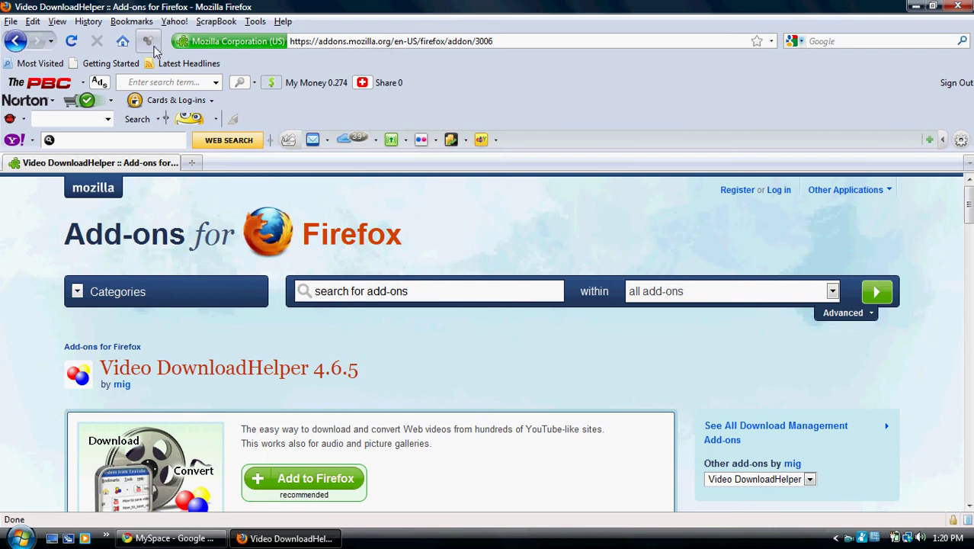
Enter youtube.com in the address bar to load the YouTube home page.
{"action": "left_click", "coordinate": [518, 41]}
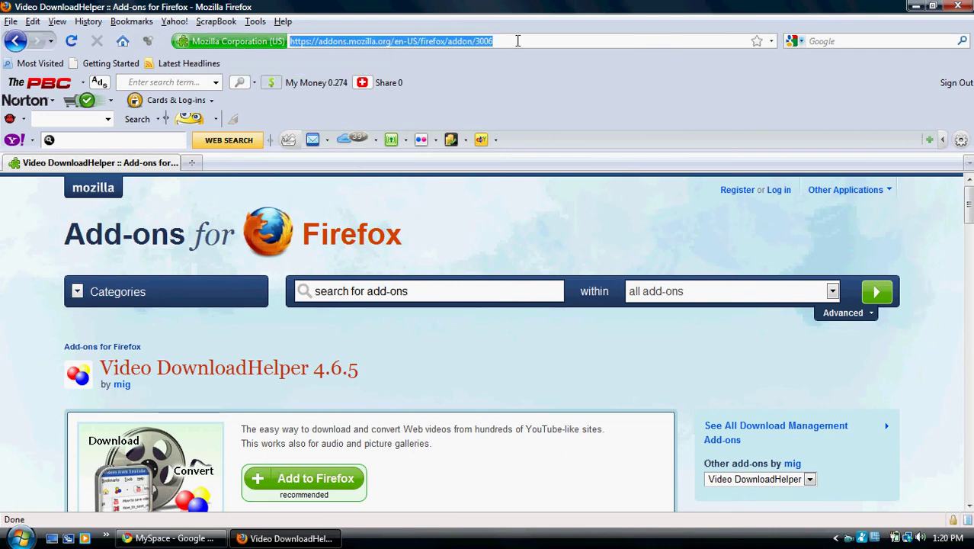
{"action": "type", "text": "y"}
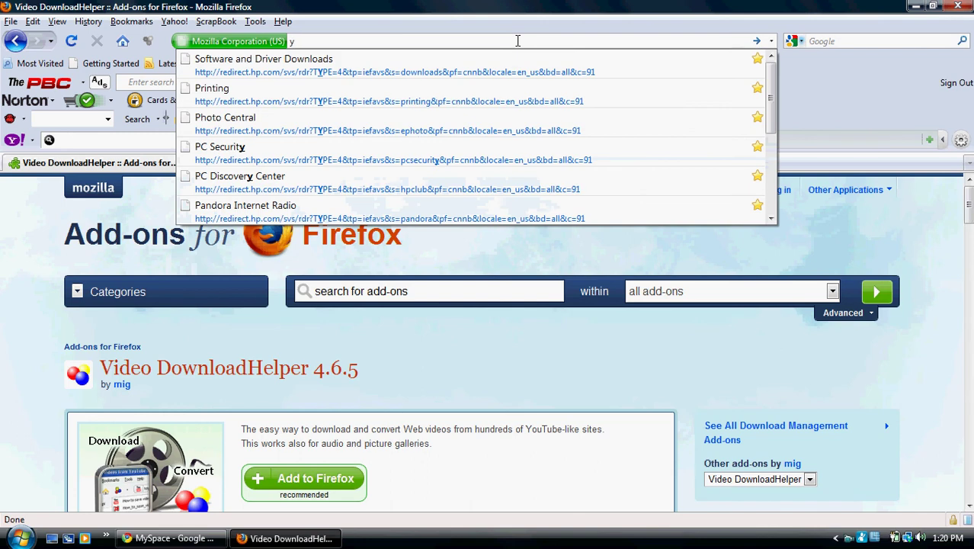
{"action": "type", "text": "ou"}
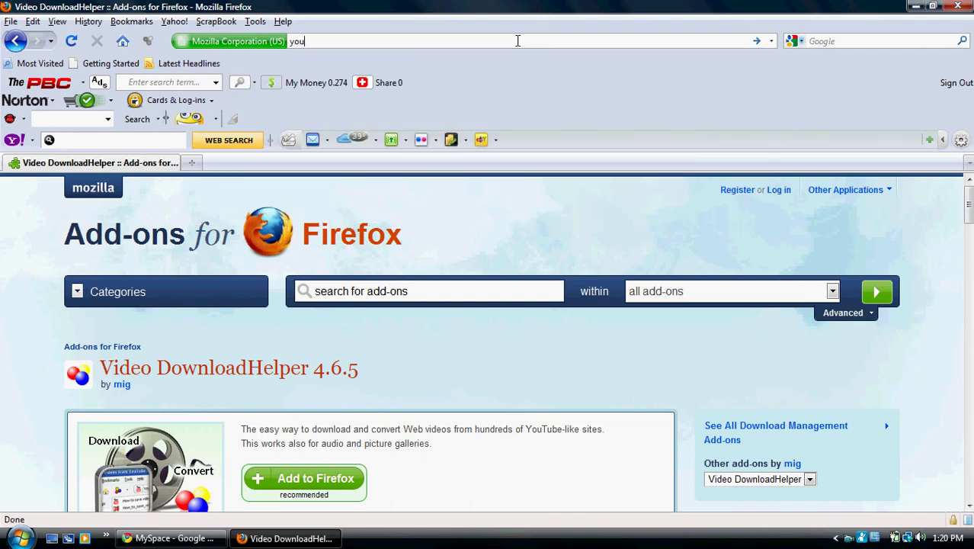
{"action": "type", "text": "tube.com"}
{"action": "key", "text": "Return"}
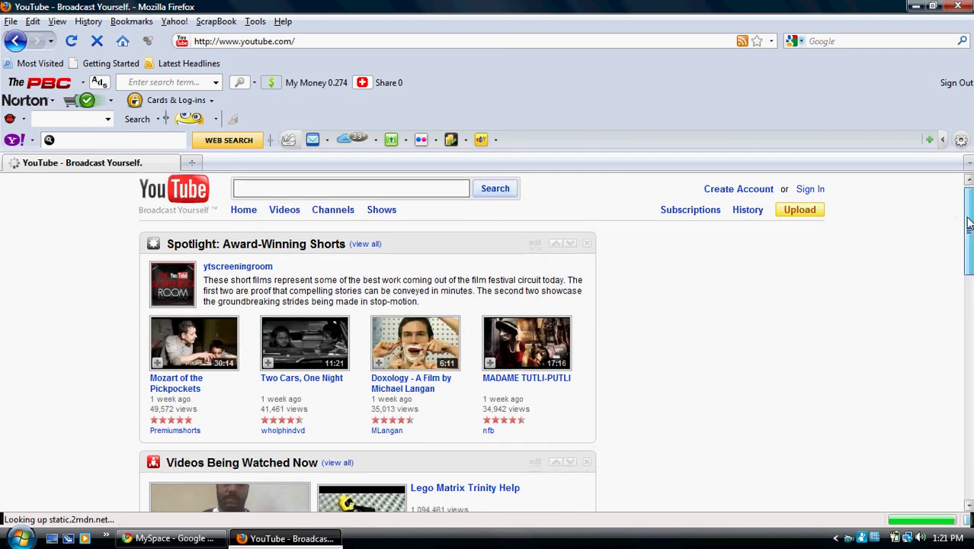
Open the 'Biggest PIMPLE Ever! (11.14.09 - Day 198)' video and start it playing.
{"action": "left_click_drag", "start_coordinate": [969, 222], "coordinate": [948, 323]}
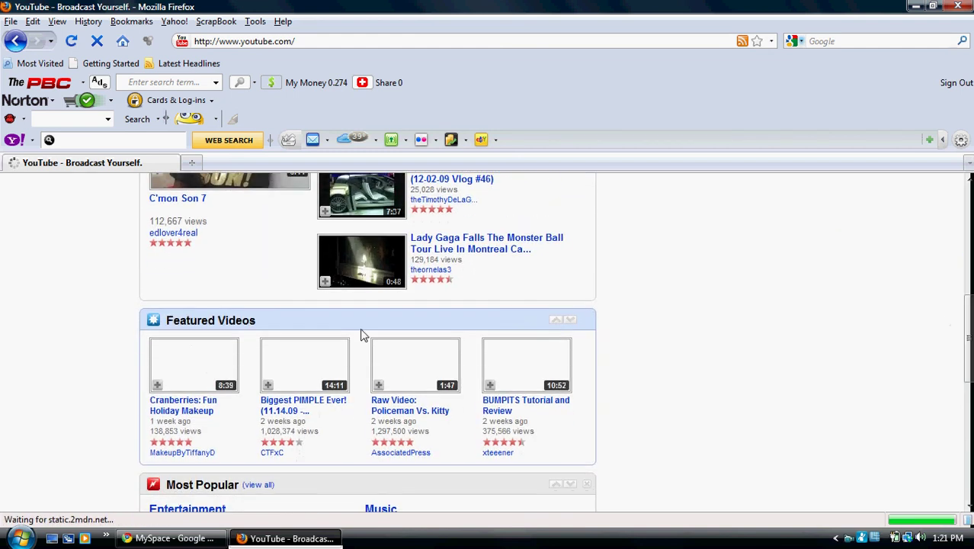
{"action": "left_click", "coordinate": [289, 366]}
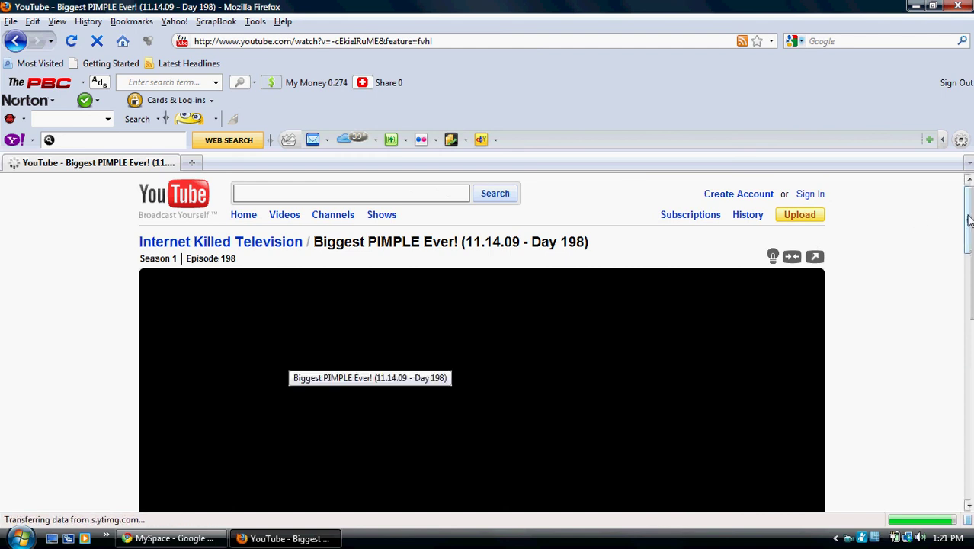
{"action": "left_click_drag", "start_coordinate": [970, 221], "coordinate": [962, 257]}
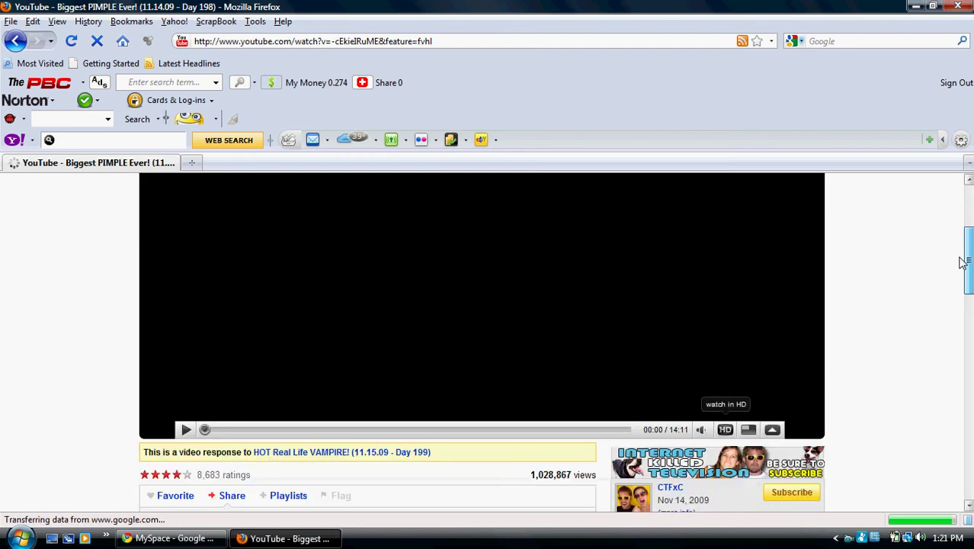
{"action": "left_click", "coordinate": [353, 272]}
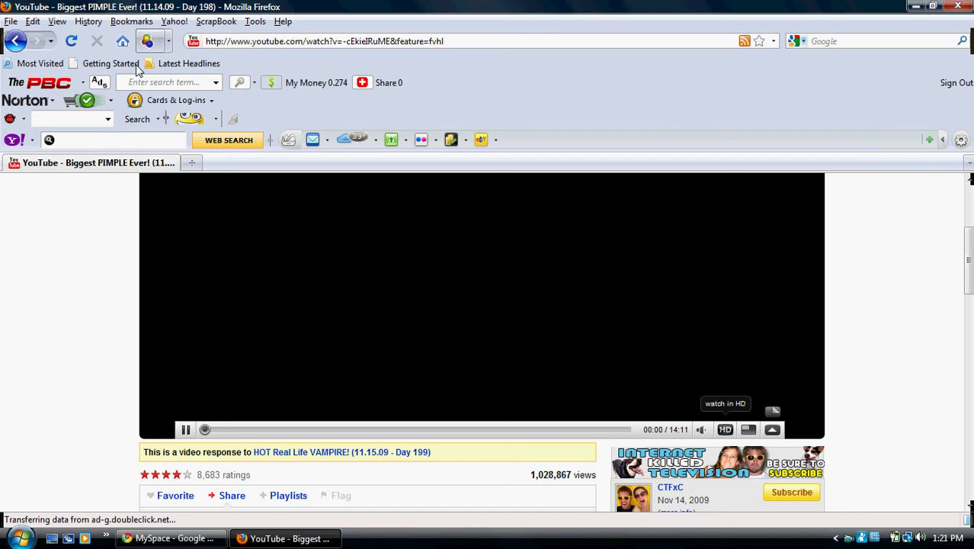
Pause the video at 00:06.
{"action": "left_click", "coordinate": [112, 64]}
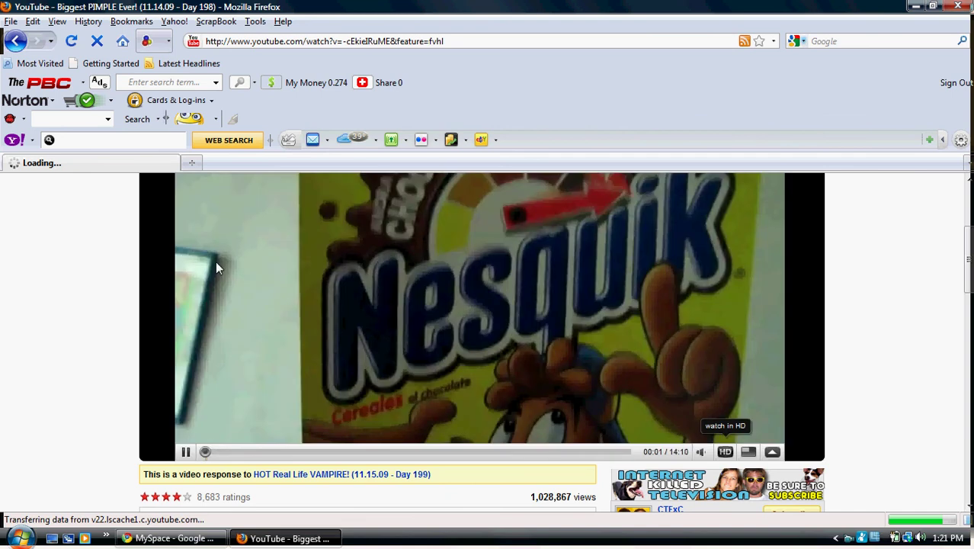
{"action": "left_click", "coordinate": [216, 268]}
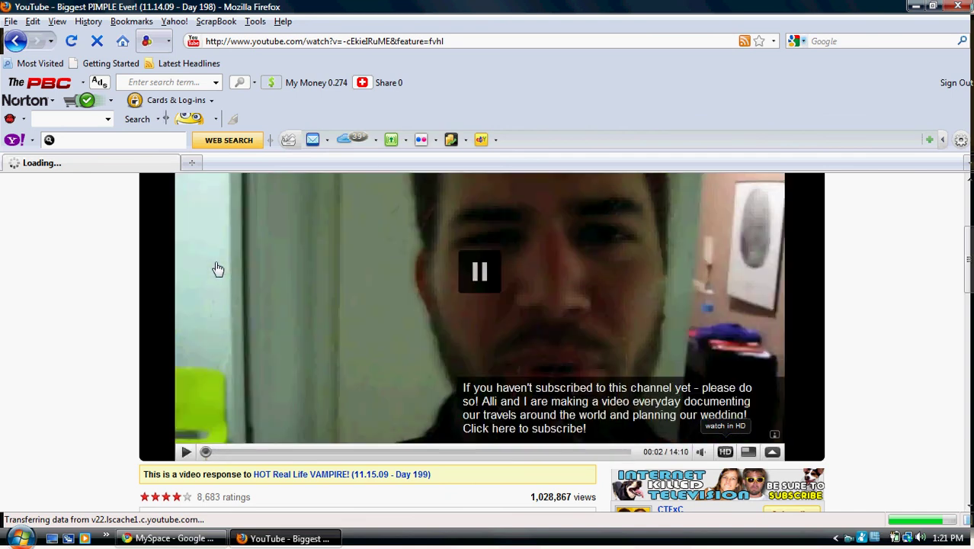
{"action": "left_click", "coordinate": [217, 268]}
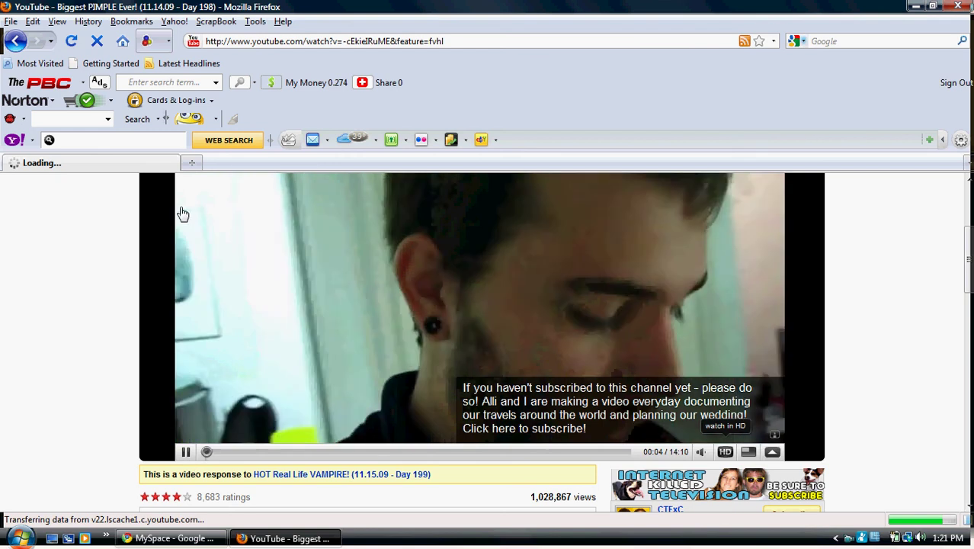
{"action": "key", "text": "space"}
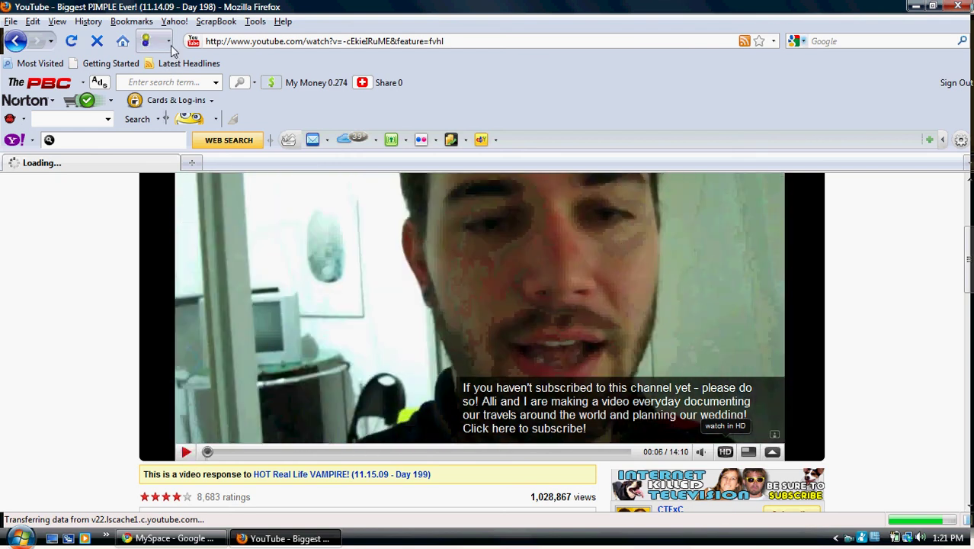
Download the Biggest PIMPLE Ever .flv via DownloadHelper to the Desktop, then minimise Firefox.
{"action": "left_click", "coordinate": [172, 47]}
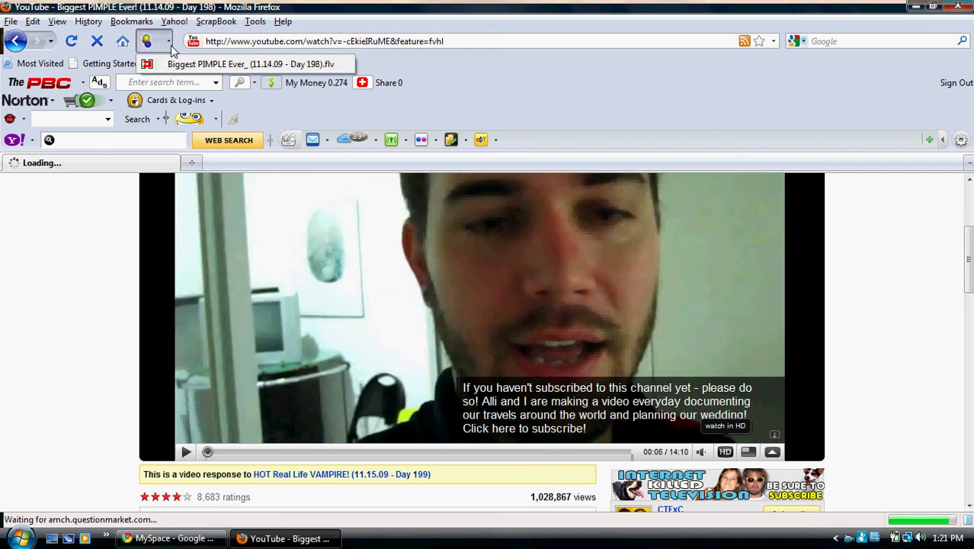
{"action": "mouse_move", "coordinate": [179, 69]}
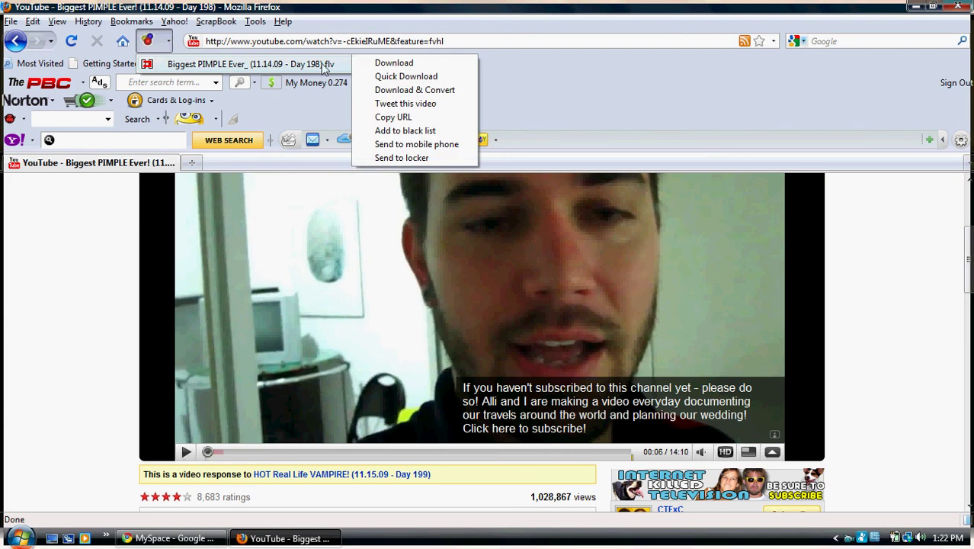
{"action": "left_click", "coordinate": [388, 61]}
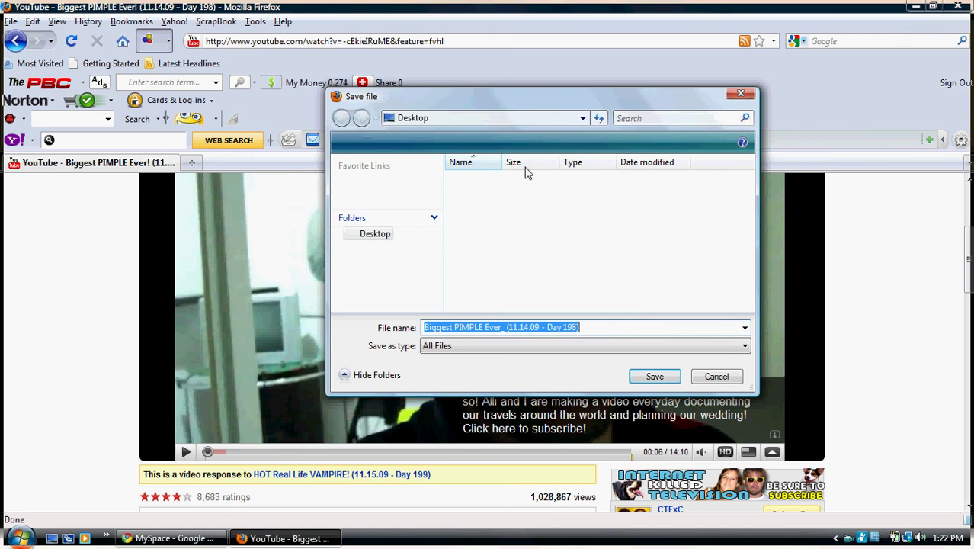
{"action": "left_click", "coordinate": [654, 378]}
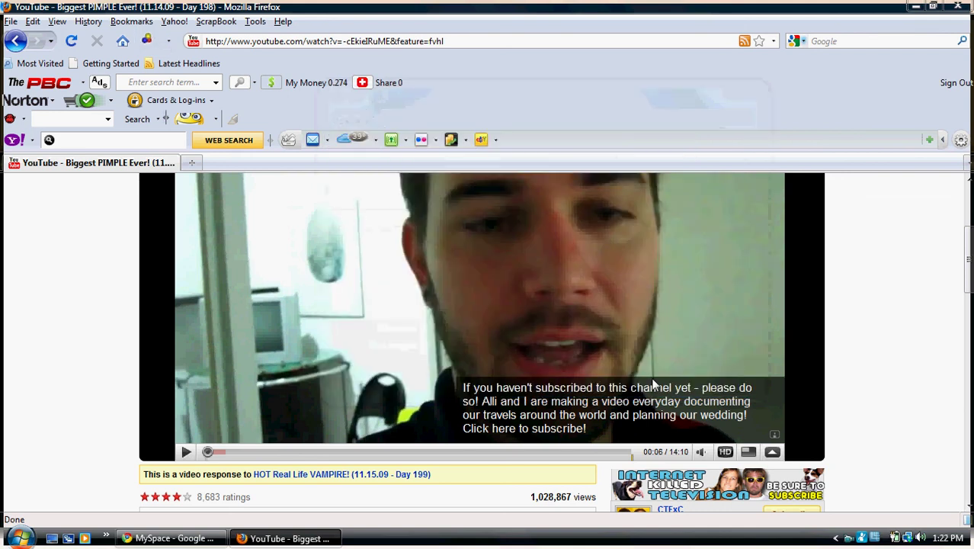
{"action": "left_click", "coordinate": [913, 7]}
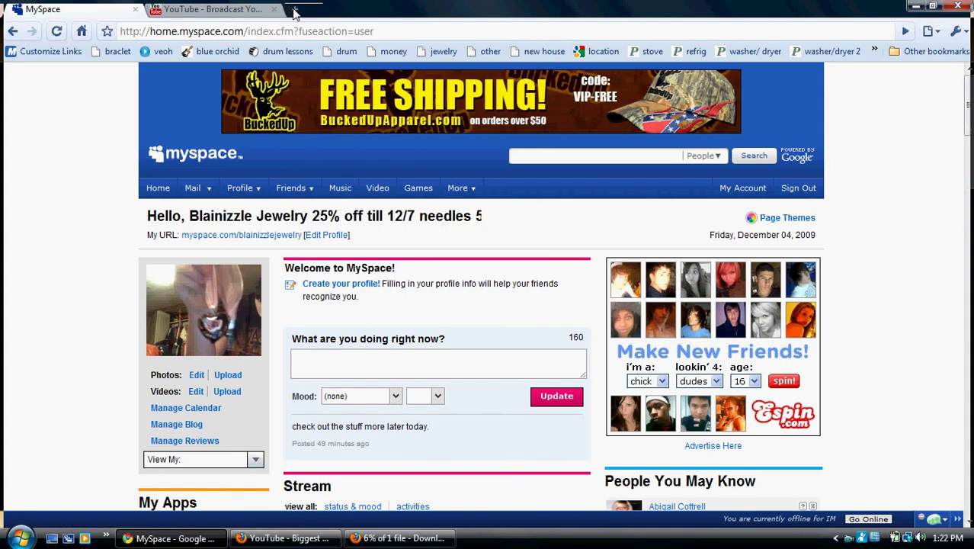
{"action": "left_click", "coordinate": [295, 10]}
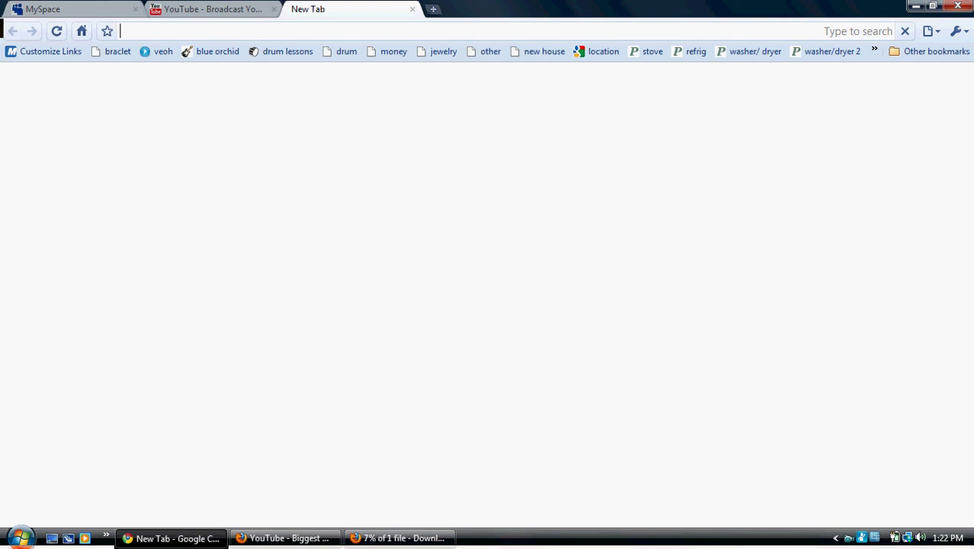
{"action": "type", "text": "g"}
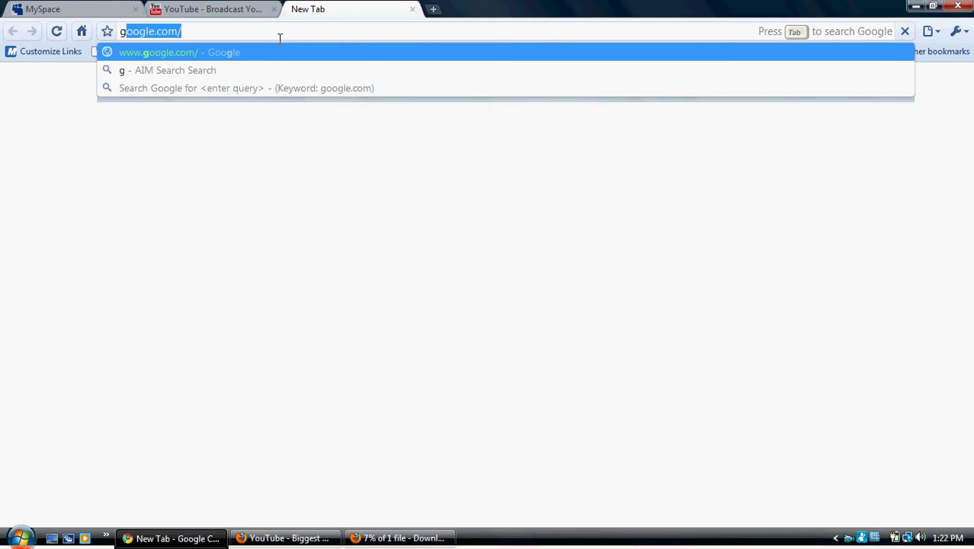
{"action": "key", "text": "End"}
{"action": "key", "text": "Escape"}
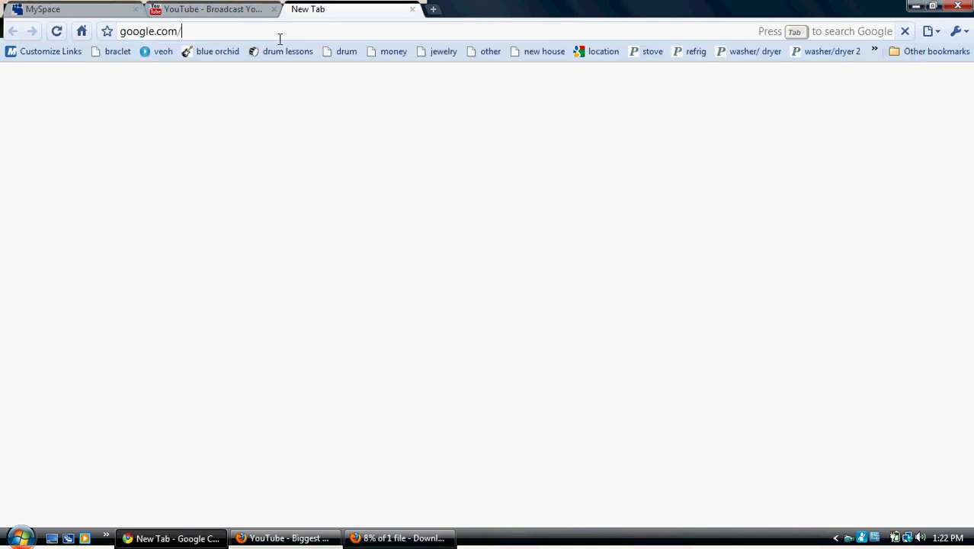
{"action": "key", "text": "Return"}
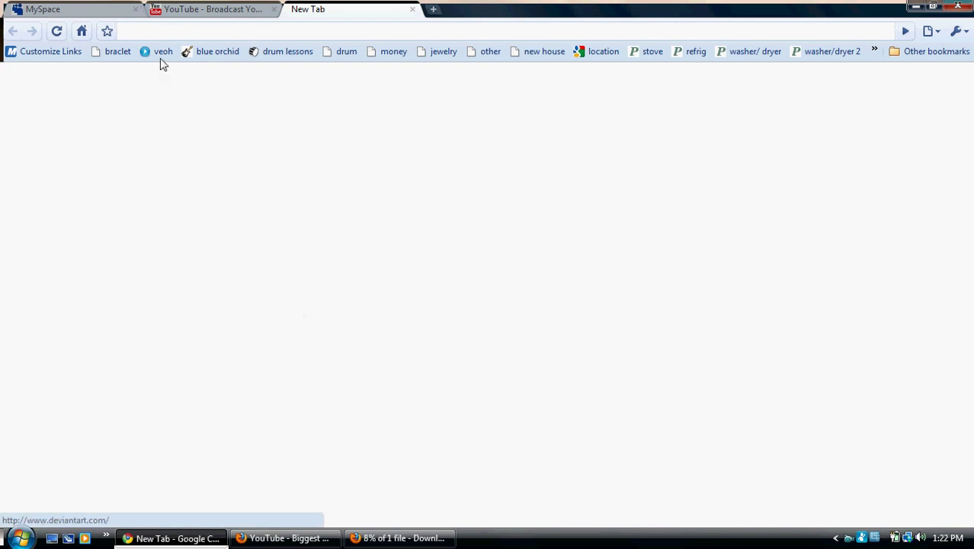
{"action": "left_click", "coordinate": [151, 32]}
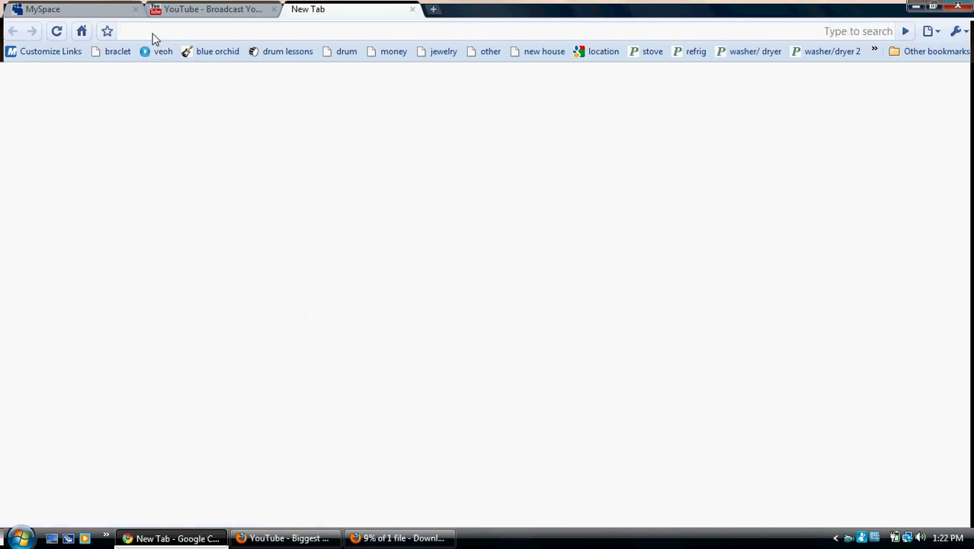
{"action": "type", "text": "g"}
{"action": "left_click", "coordinate": [196, 31]}
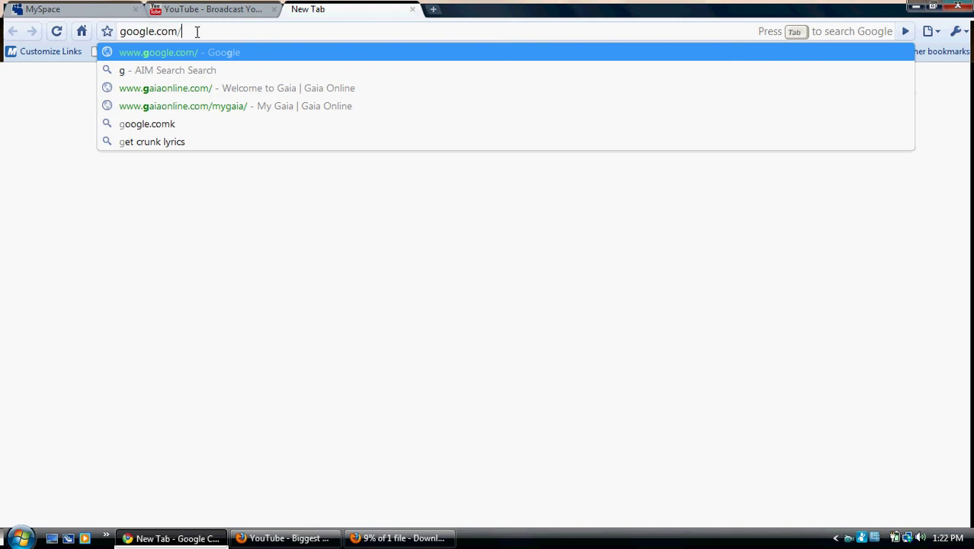
{"action": "key", "text": "Return"}
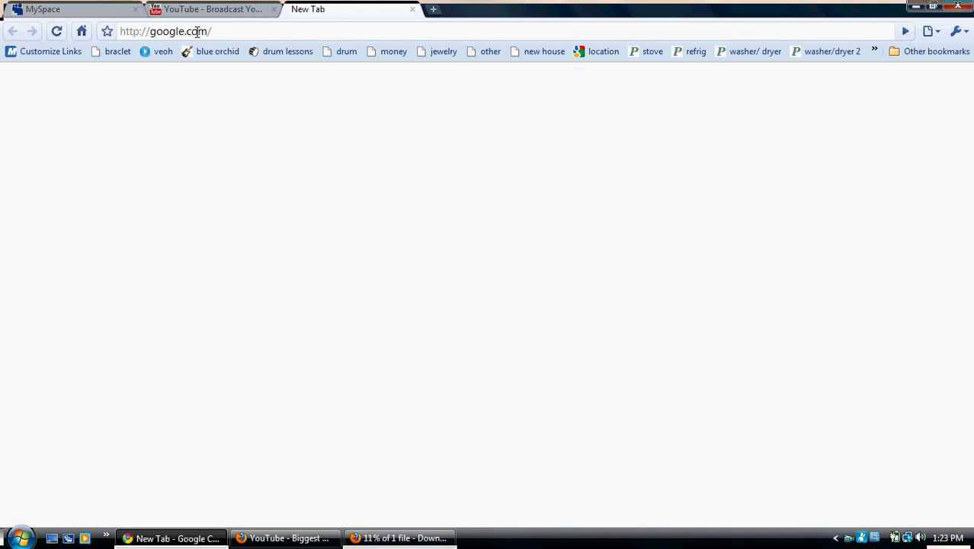
{"action": "key", "text": "Return"}
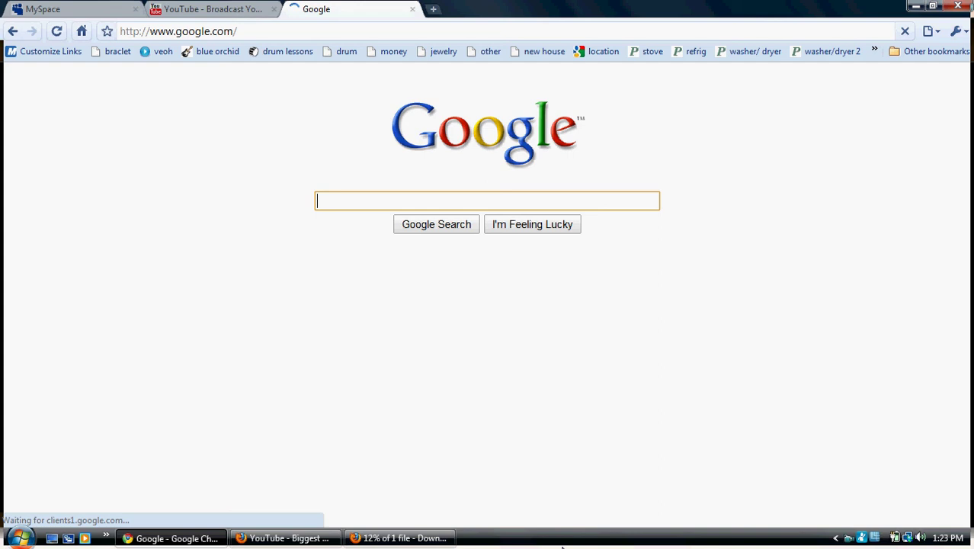
Minimise Chrome, close the Downloads window, and open the 'cry baby' desktop file past the security prompt.
{"action": "left_click", "coordinate": [914, 6]}
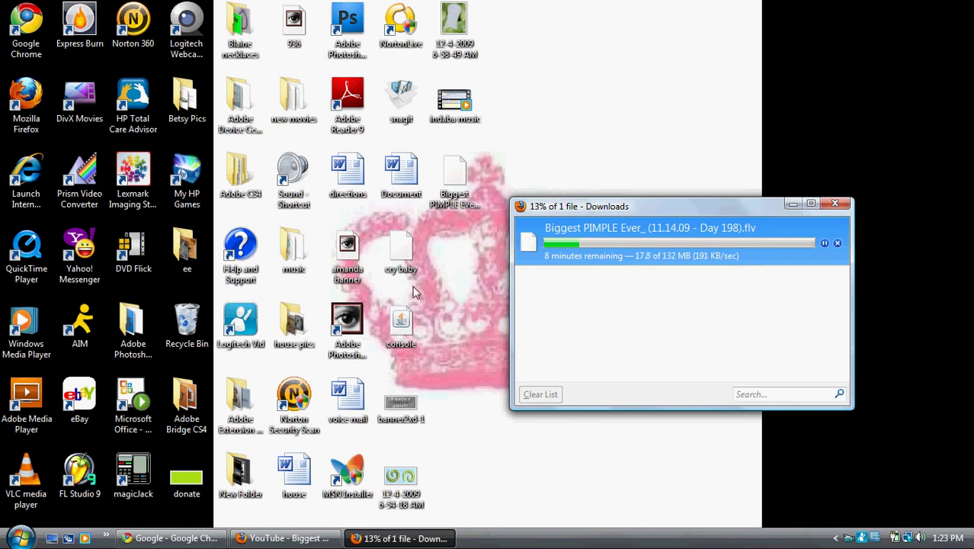
{"action": "left_click", "coordinate": [837, 206]}
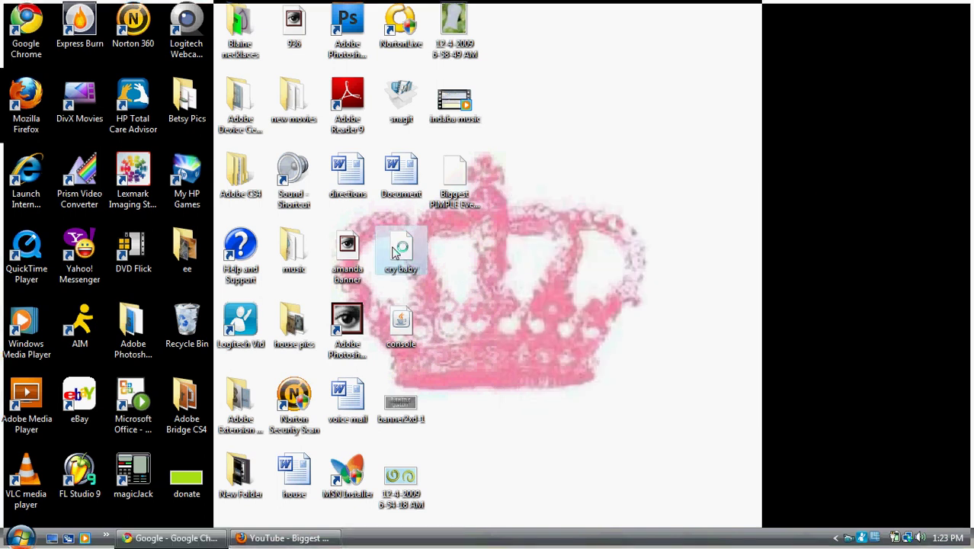
{"action": "double_click", "coordinate": [398, 251]}
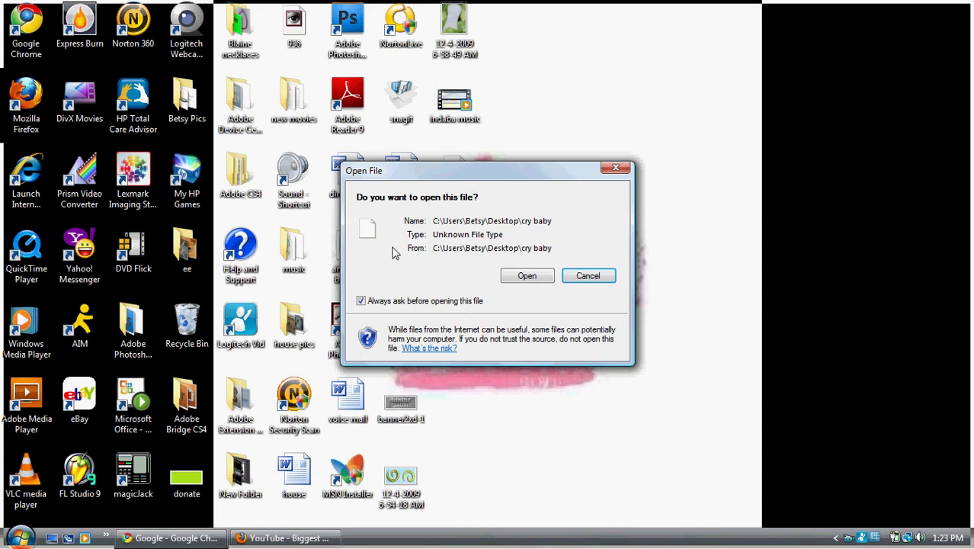
{"action": "left_click", "coordinate": [525, 280]}
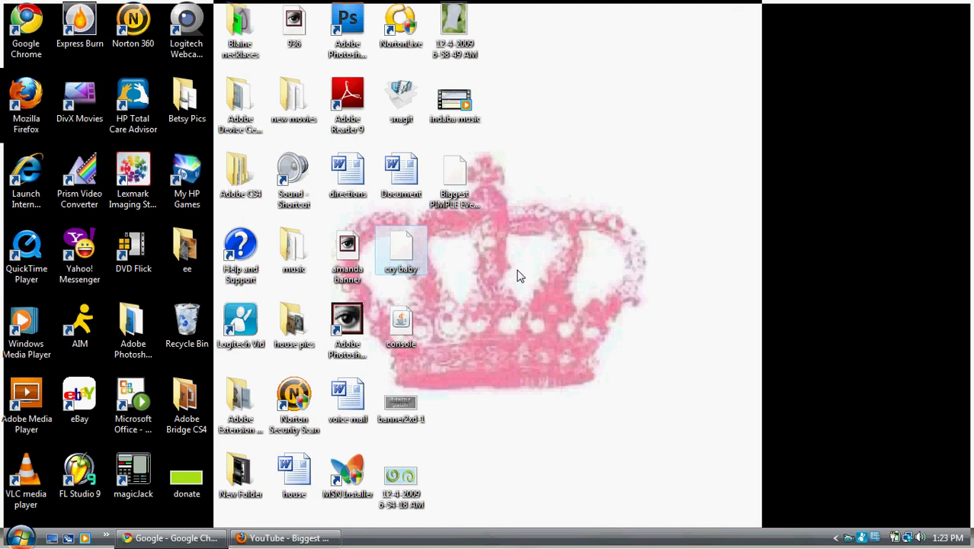
{"action": "key", "text": "Return"}
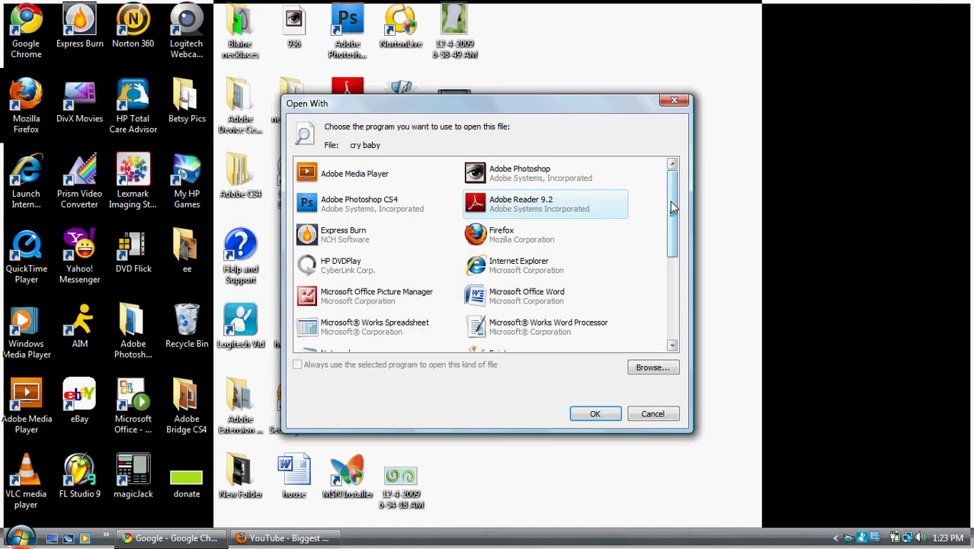
Pick VLC media player from the Open With list and confirm the security warning.
{"action": "left_click_drag", "start_coordinate": [673, 213], "coordinate": [672, 290]}
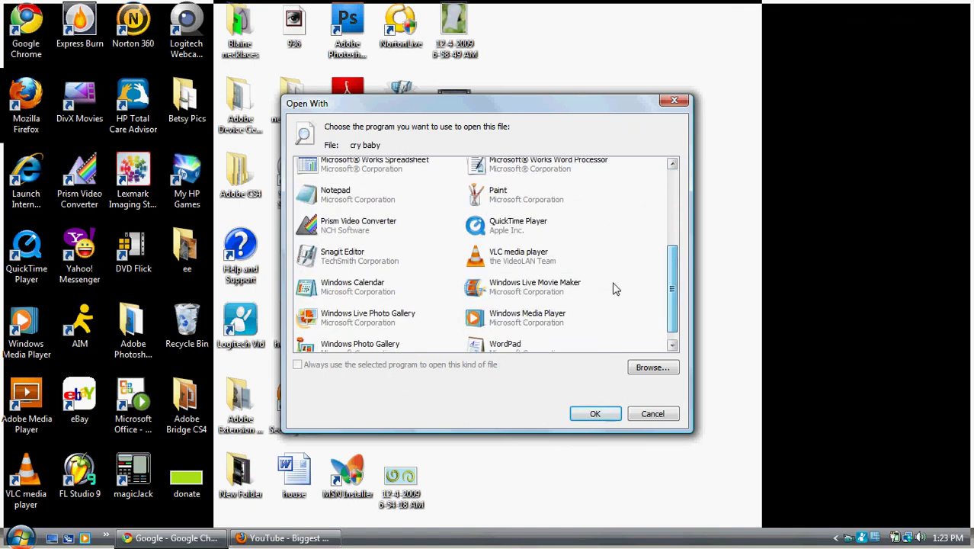
{"action": "double_click", "coordinate": [480, 261]}
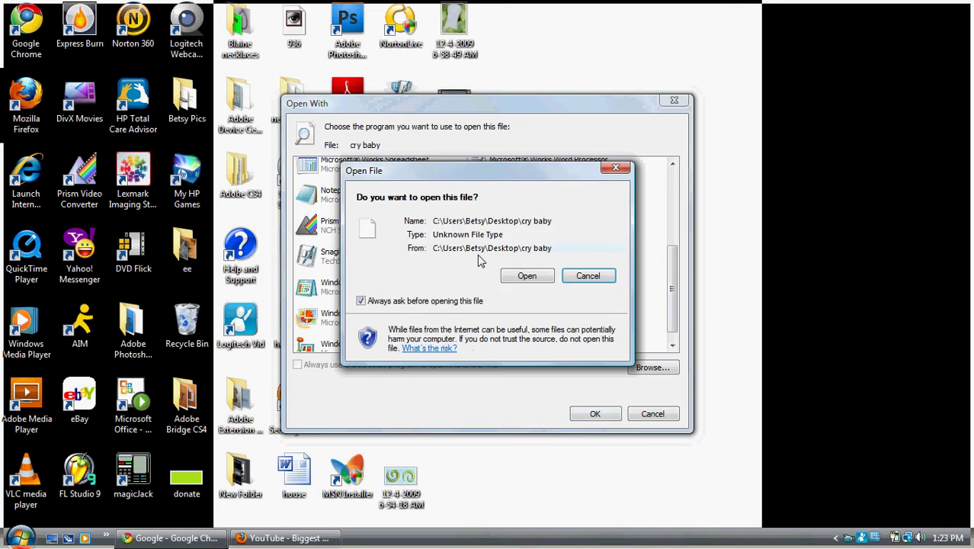
{"action": "left_click", "coordinate": [522, 276]}
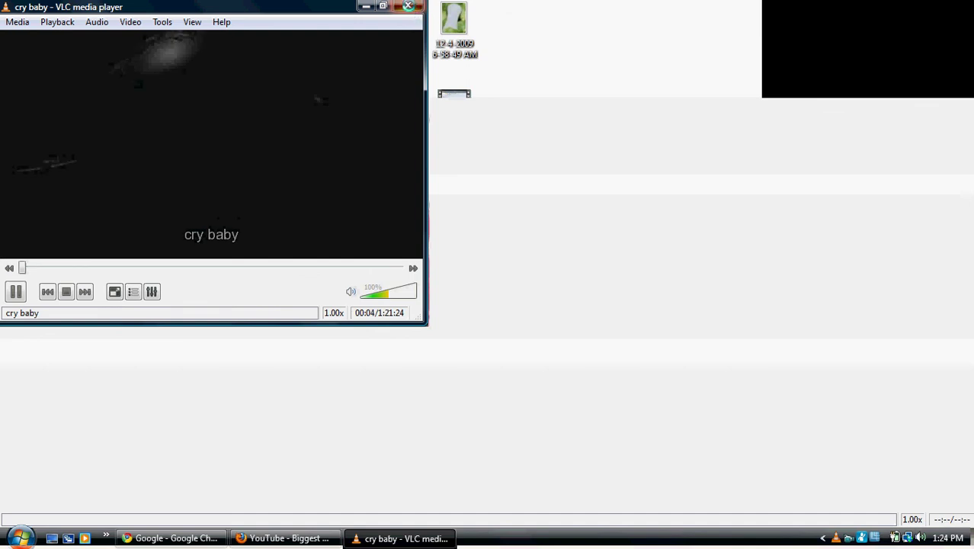
Close VLC after the cry baby video plays, bringing back Chrome's Google page.
{"action": "left_click", "coordinate": [409, 6]}
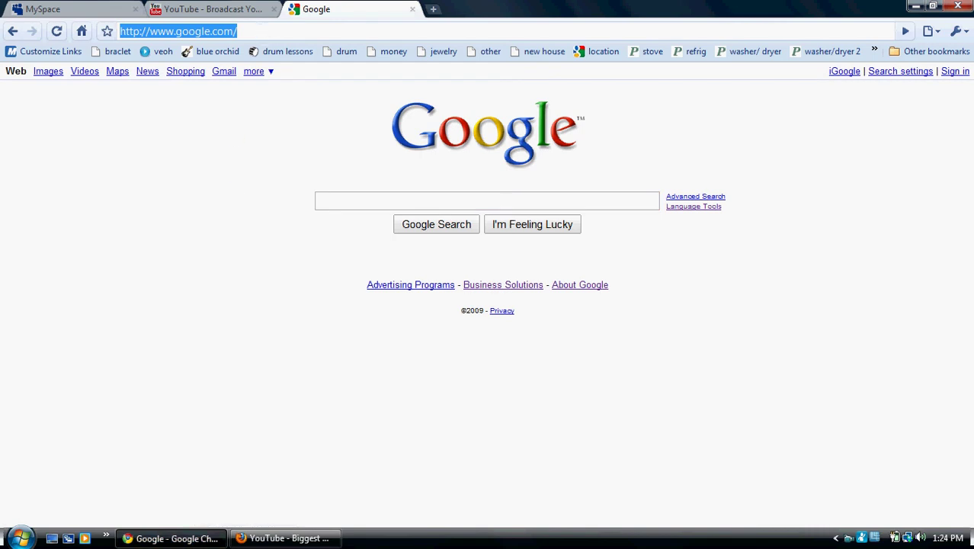
{"action": "type", "text": "watch"}
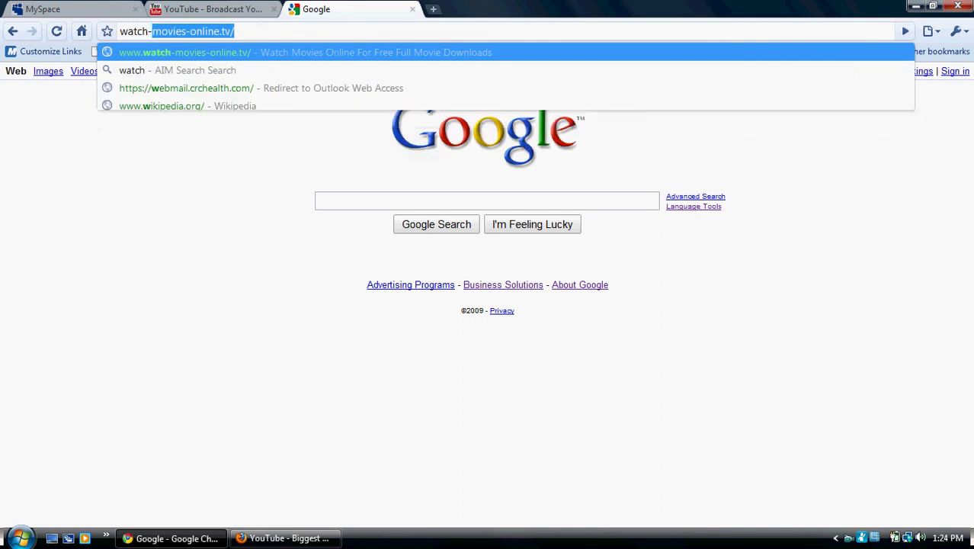
{"action": "type", "text": "-m"}
{"action": "key", "text": "End"}
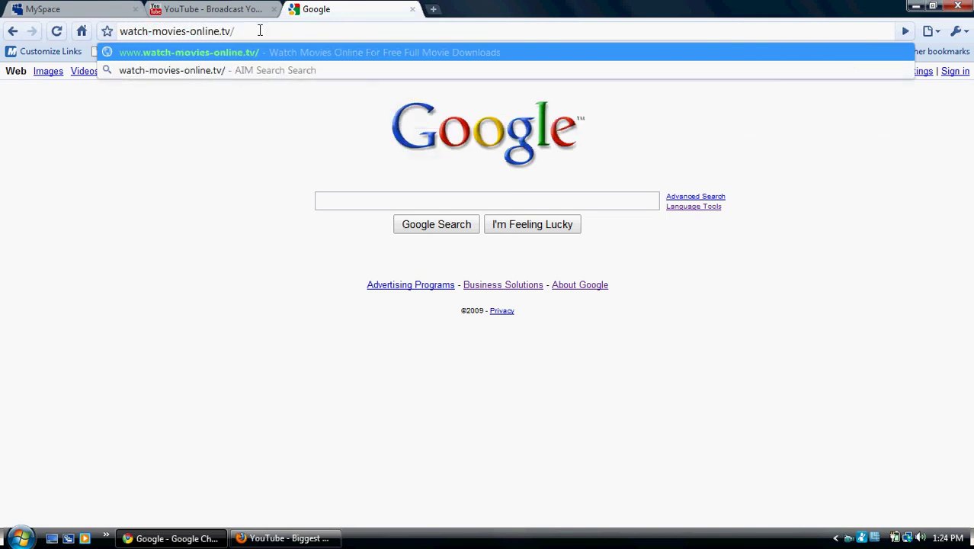
{"action": "key", "text": "Return"}
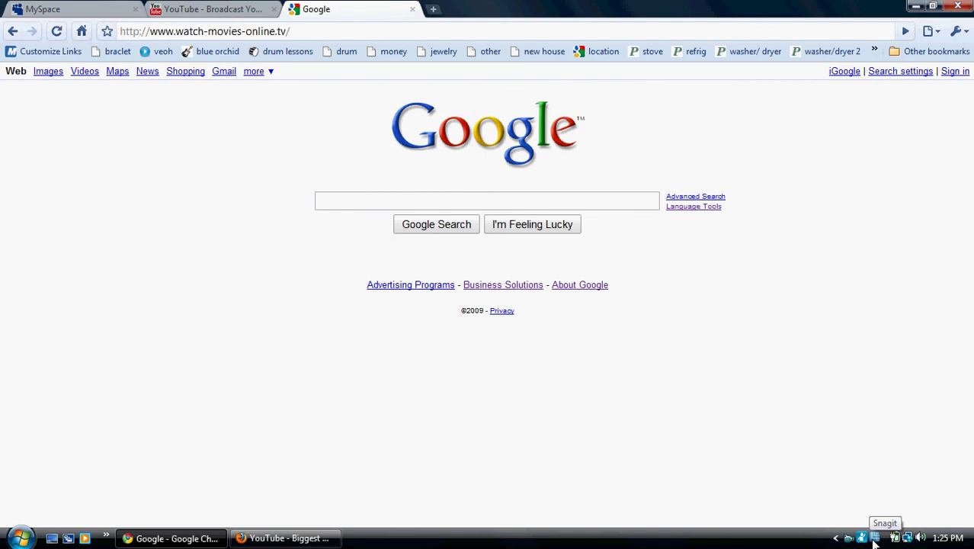
{"action": "left_click", "coordinate": [875, 539]}
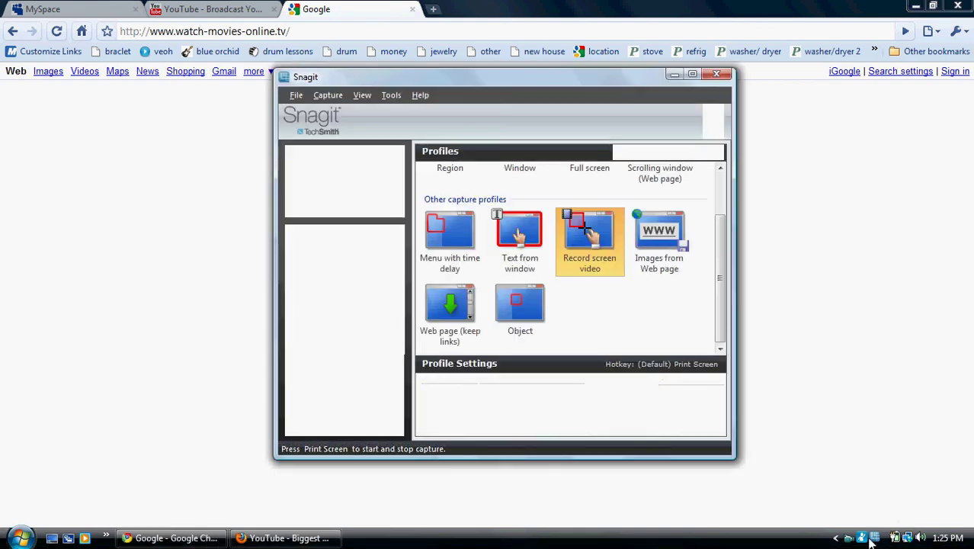